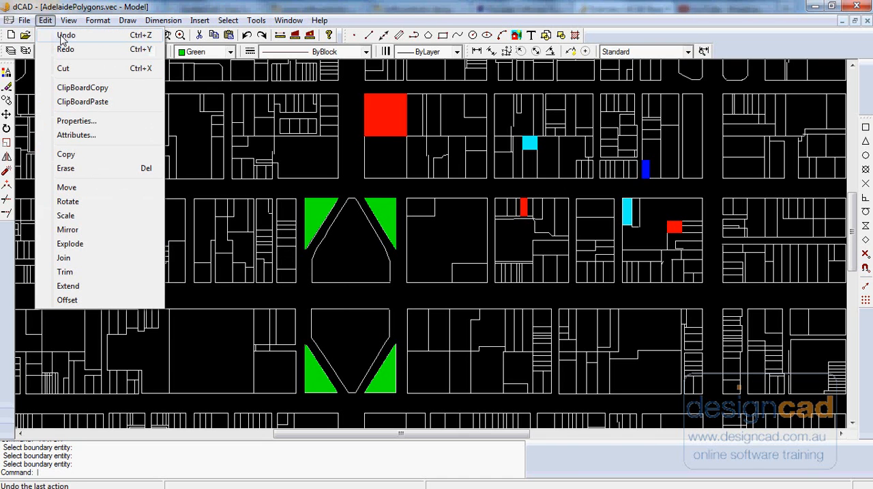
Undo the last green hatch in the lower triangles of the central square and redo it.
{"action": "left_click", "coordinate": [67, 36]}
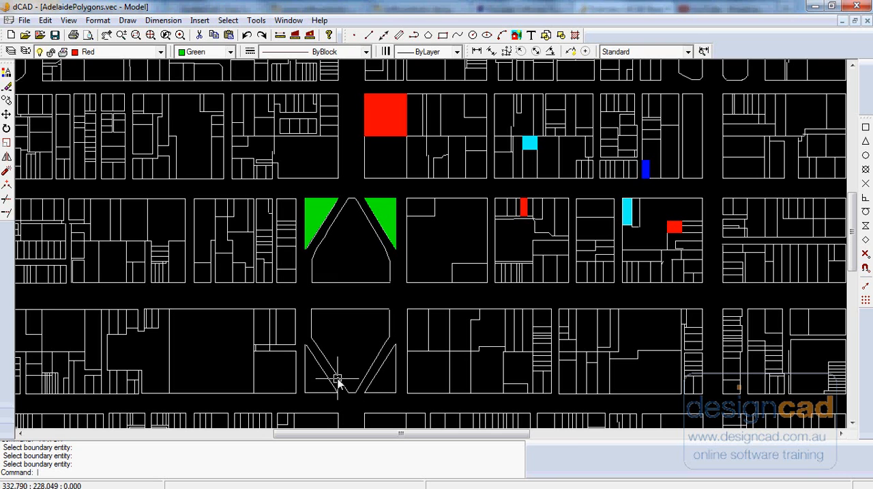
{"action": "left_click", "coordinate": [45, 20]}
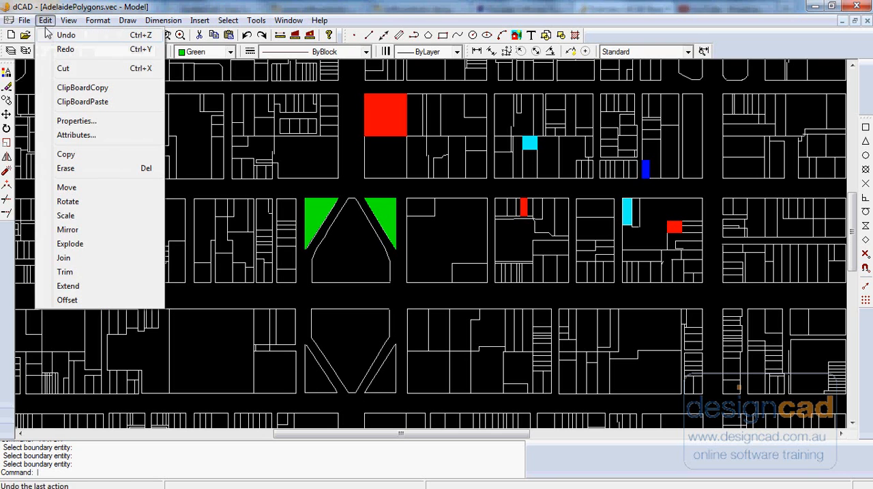
{"action": "left_click", "coordinate": [74, 52]}
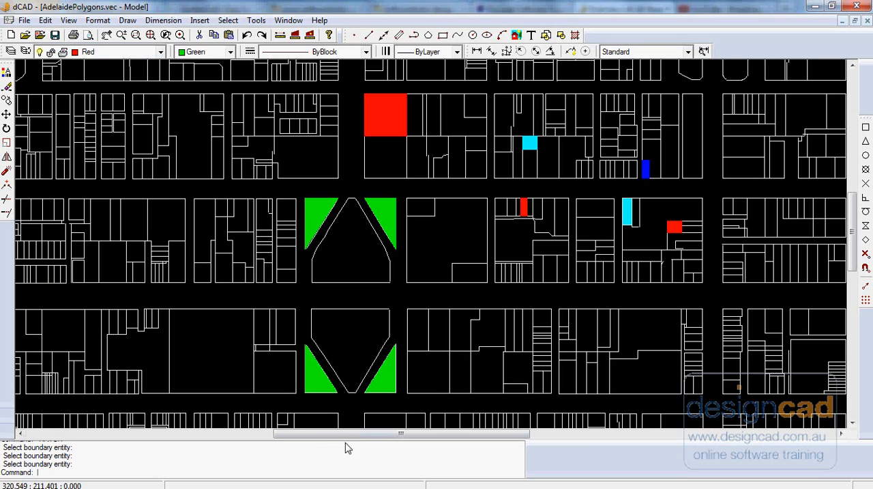
Cut the green hatch in the lower triangles to the clipboard and undo the cut.
{"action": "left_click", "coordinate": [323, 387]}
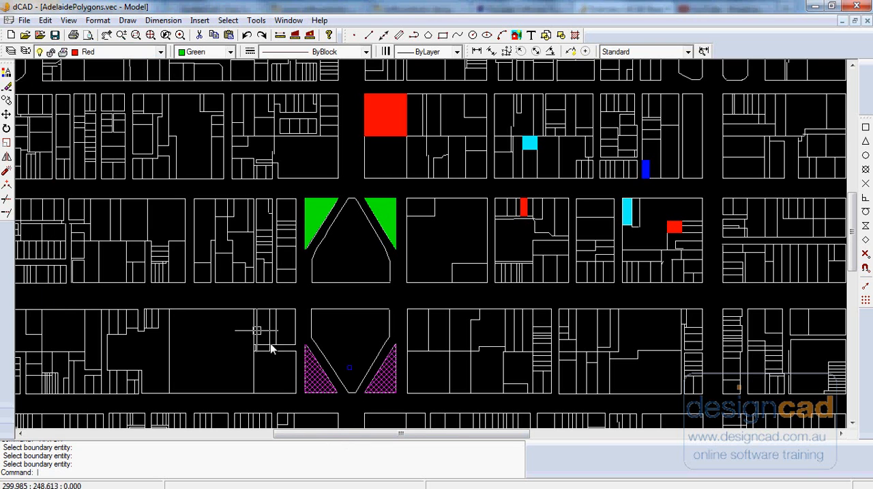
{"action": "left_click", "coordinate": [46, 20]}
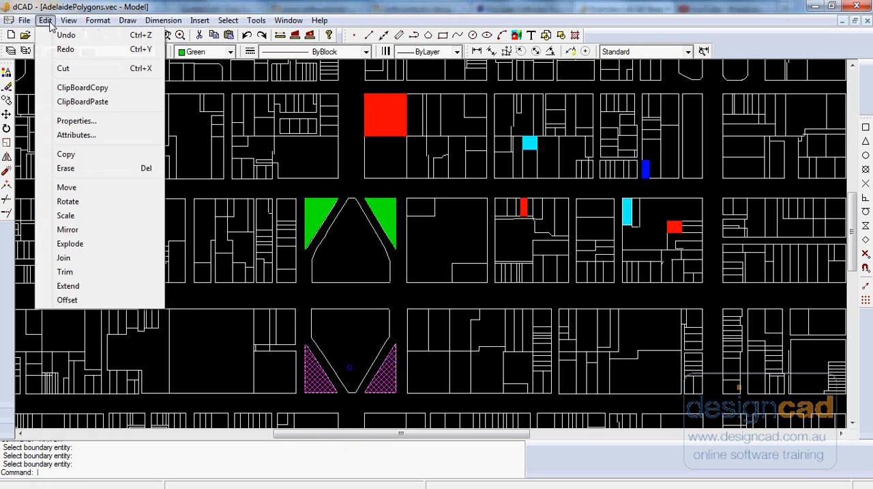
{"action": "left_click", "coordinate": [62, 68]}
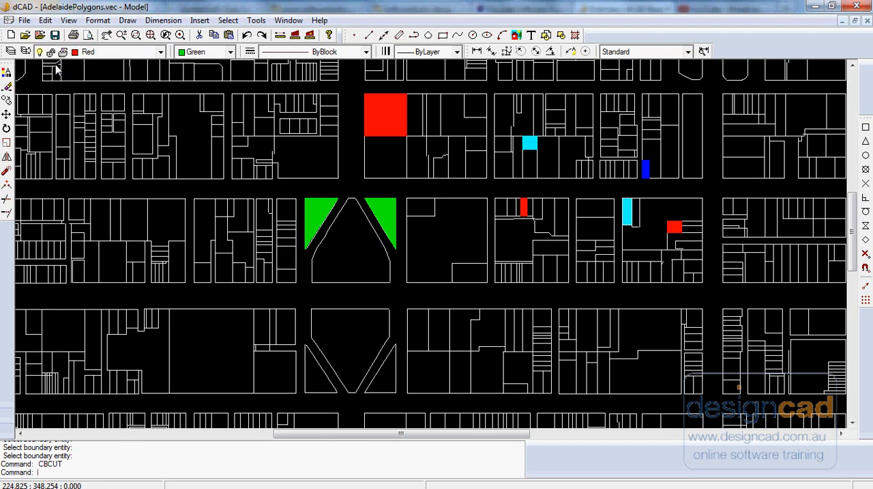
{"action": "left_click", "coordinate": [46, 21]}
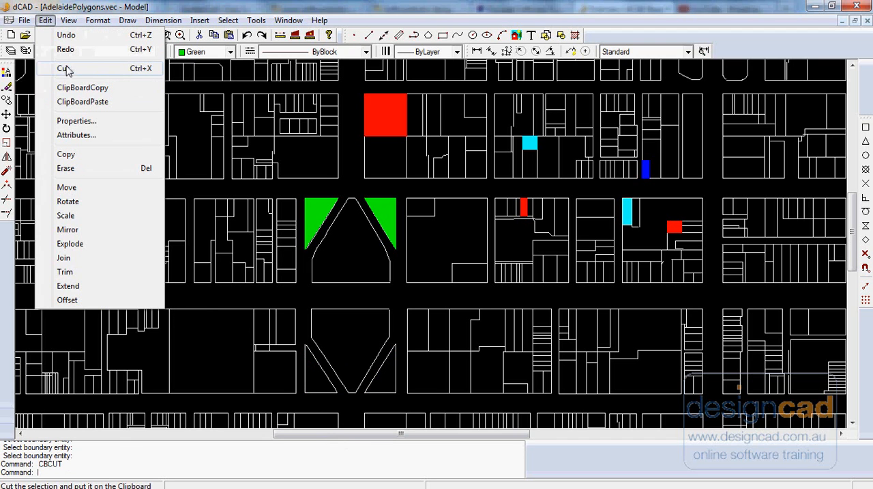
{"action": "left_click", "coordinate": [66, 35]}
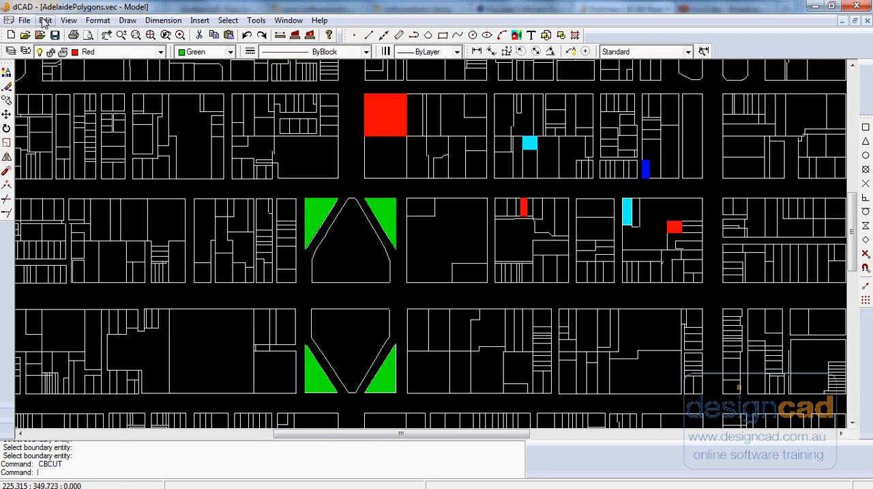
Copy all green hatches and outlines of the central square to the clipboard.
{"action": "left_click", "coordinate": [45, 20]}
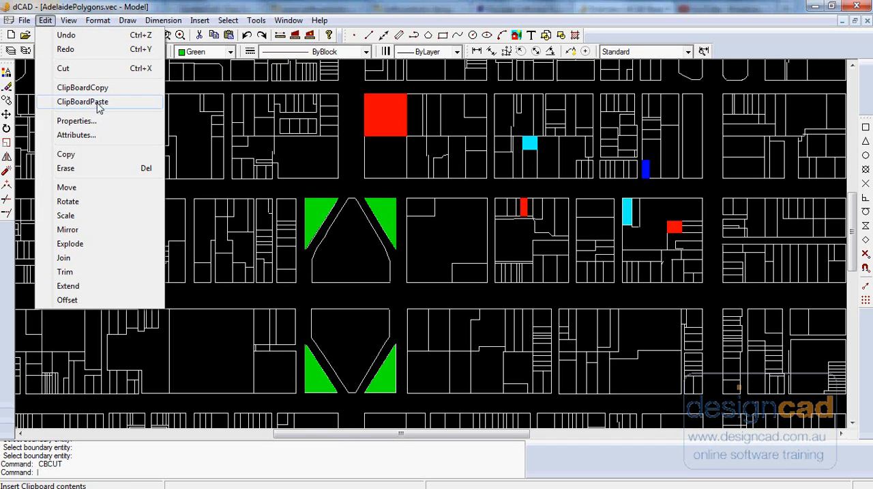
{"action": "left_click", "coordinate": [83, 88]}
{"action": "left_click", "coordinate": [316, 213]}
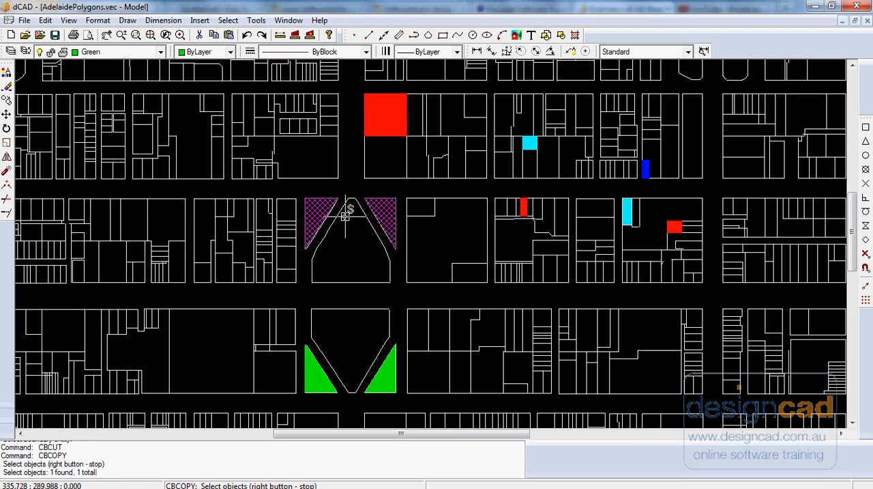
{"action": "left_click", "coordinate": [380, 382]}
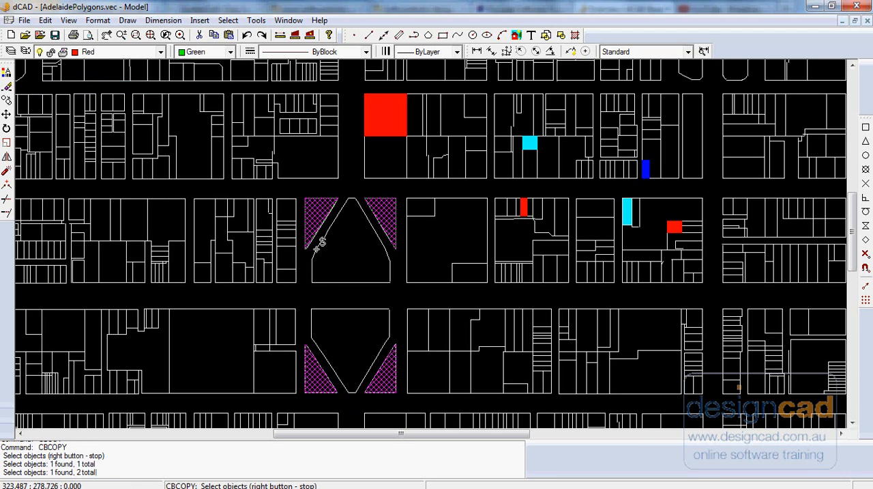
{"action": "left_click_drag", "start_coordinate": [301, 190], "coordinate": [403, 399]}
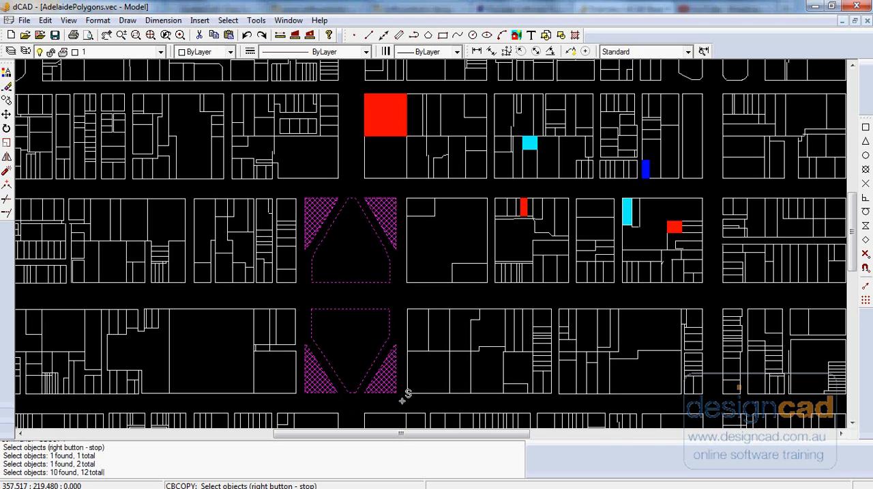
{"action": "right_click", "coordinate": [347, 293]}
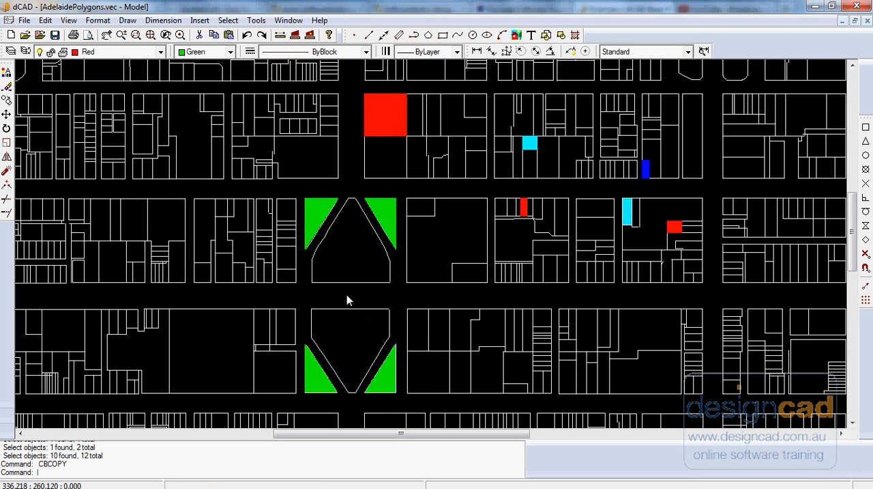
Create a new drawing, paste the copied square into it and clear the selection.
{"action": "left_click", "coordinate": [11, 35]}
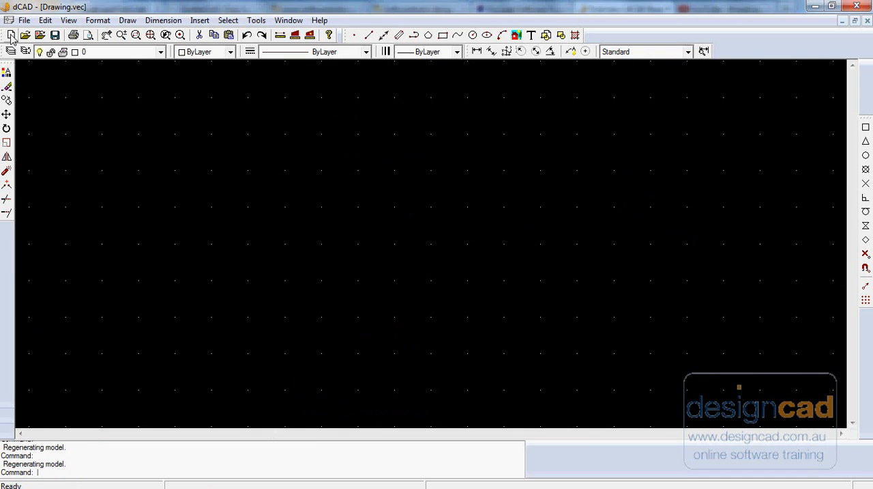
{"action": "left_click", "coordinate": [45, 20]}
{"action": "left_click", "coordinate": [73, 103]}
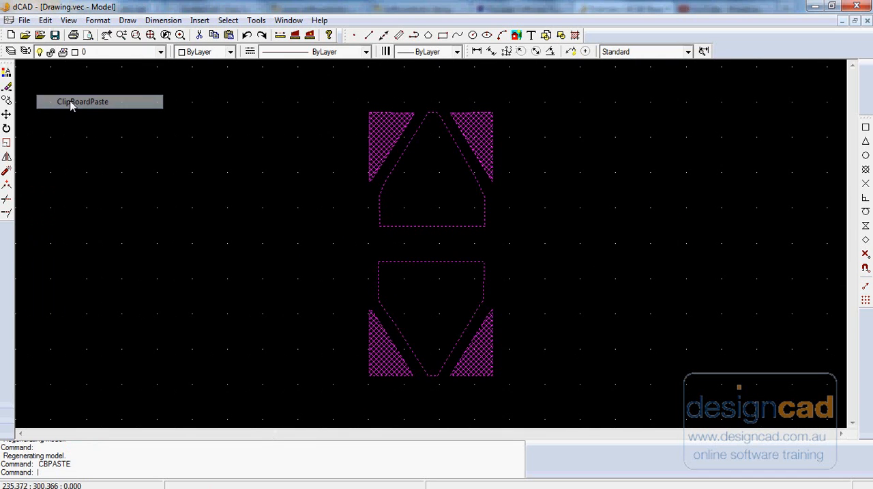
{"action": "key", "text": "Escape"}
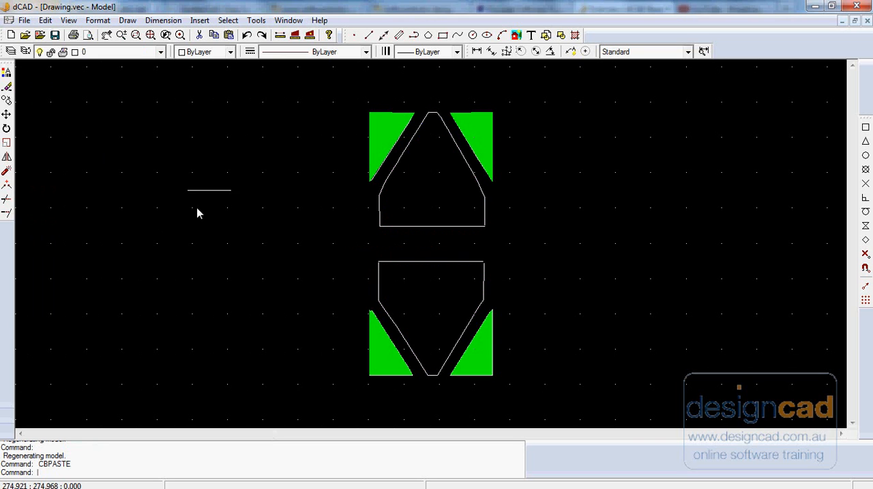
Switch back to the AdelaidePolygons.vec drawing.
{"action": "left_click", "coordinate": [288, 21]}
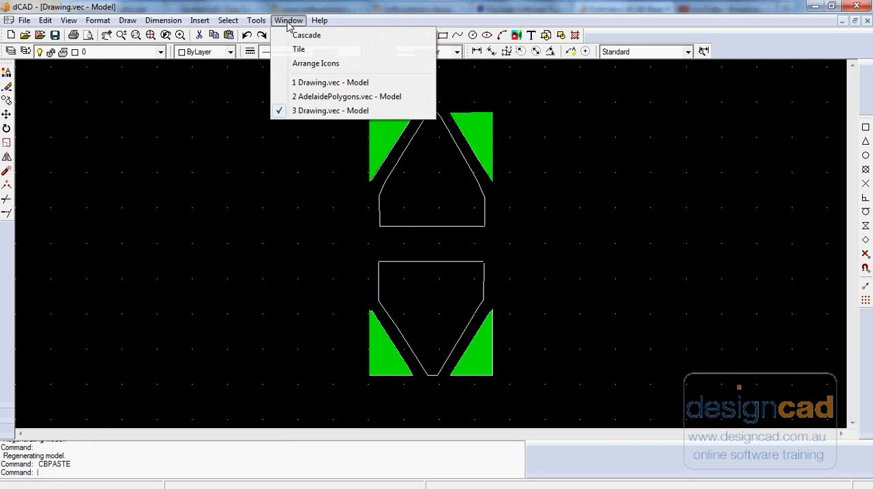
{"action": "left_click", "coordinate": [310, 97]}
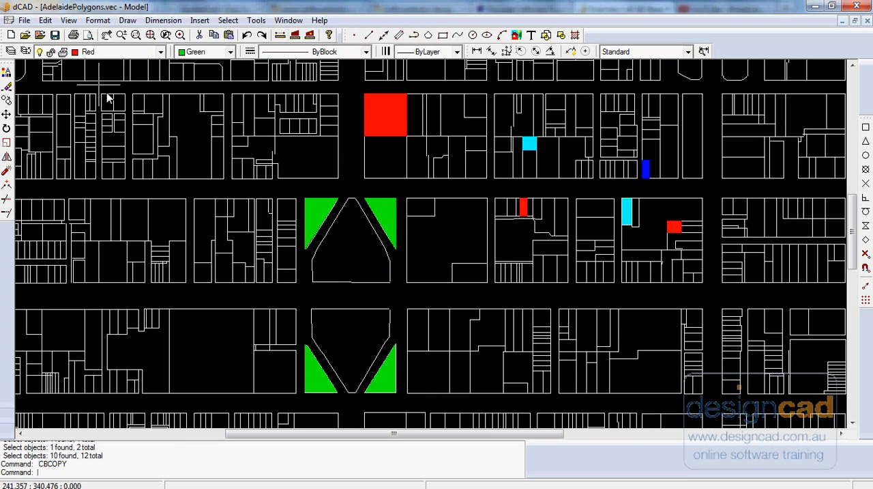
{"action": "left_click", "coordinate": [46, 21]}
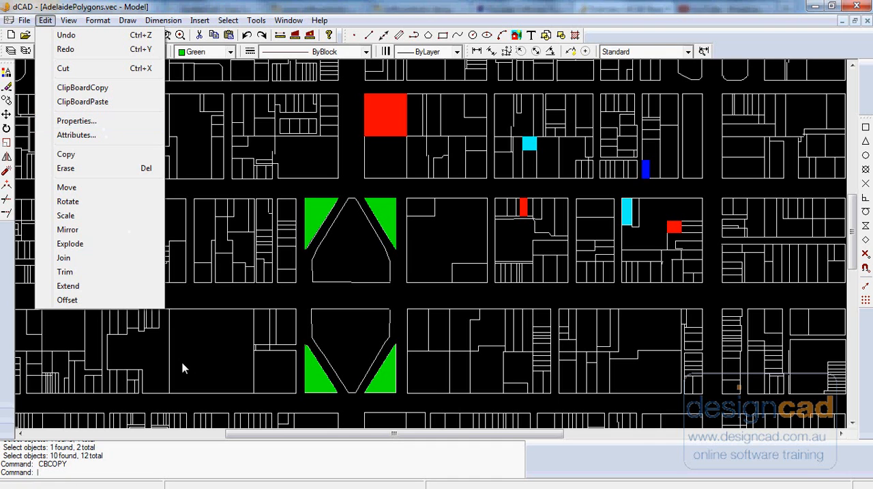
{"action": "key", "text": "Escape"}
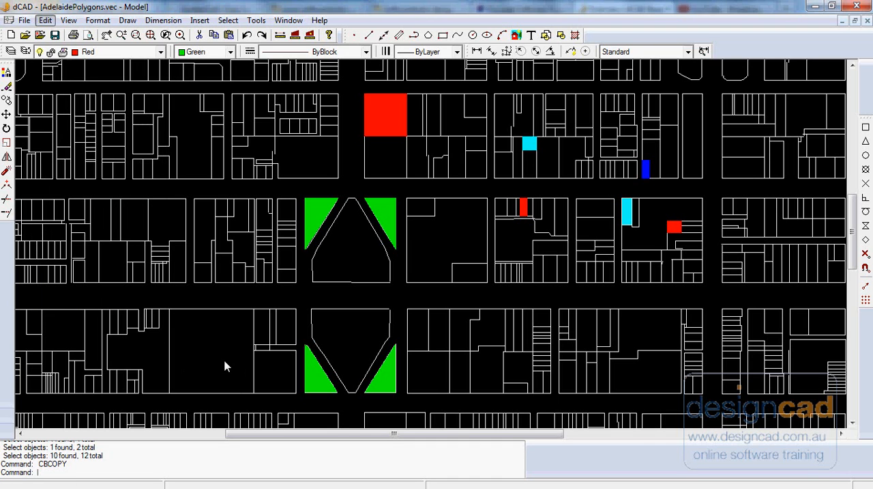
Examine the properties of the green hatch in the square's upper triangles, and close them with the hatch deselected.
{"action": "left_click", "coordinate": [315, 223]}
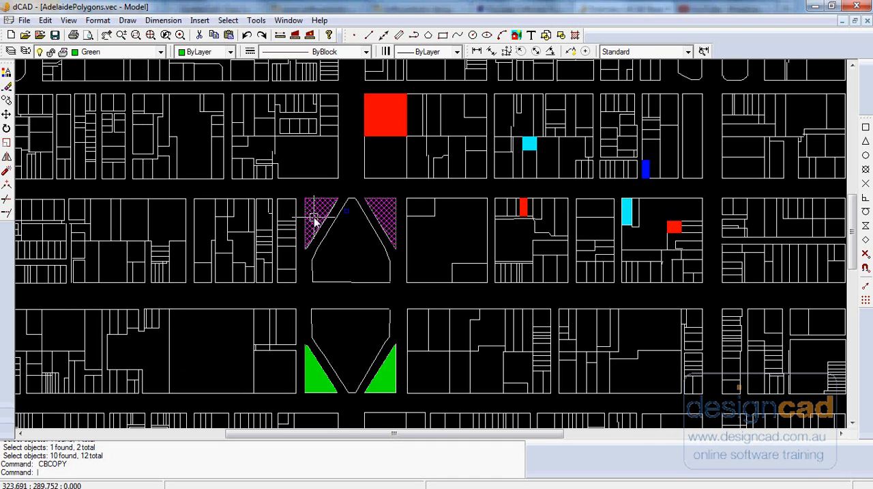
{"action": "left_click", "coordinate": [46, 20]}
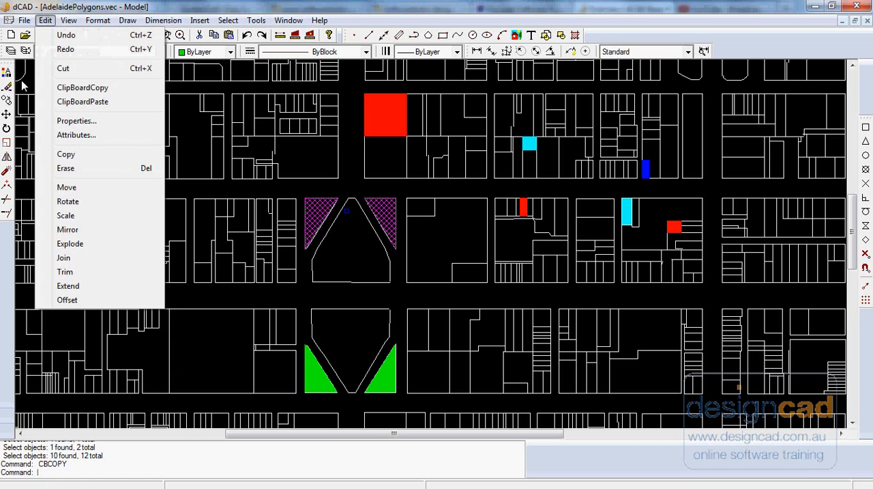
{"action": "left_click", "coordinate": [82, 122]}
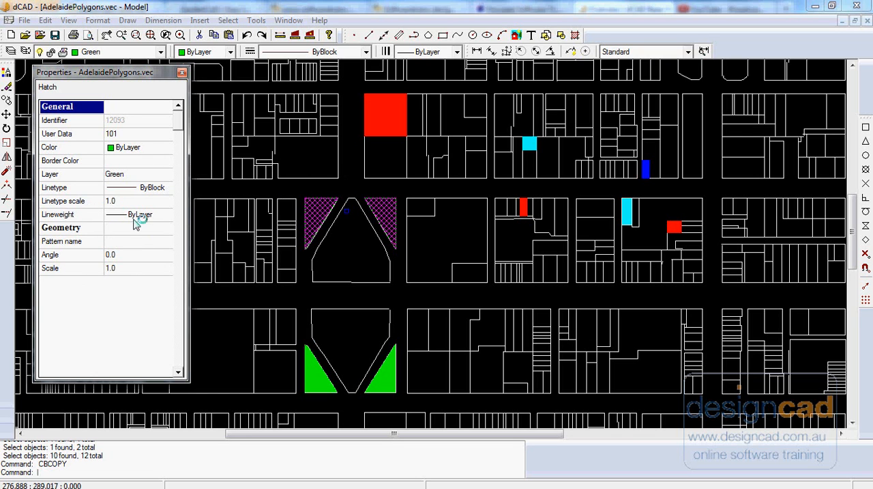
{"action": "left_click", "coordinate": [183, 73]}
{"action": "key", "text": "Escape"}
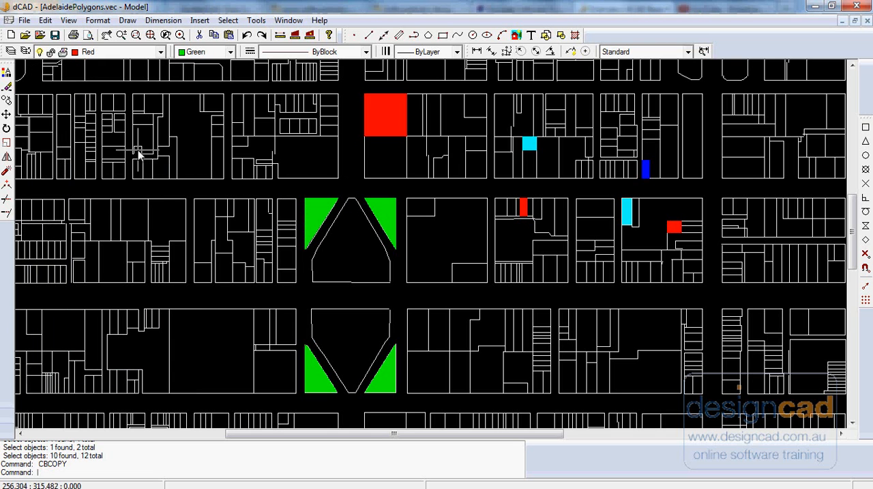
Erase the green hatch from the upper triangles of the central square.
{"action": "left_click", "coordinate": [45, 20]}
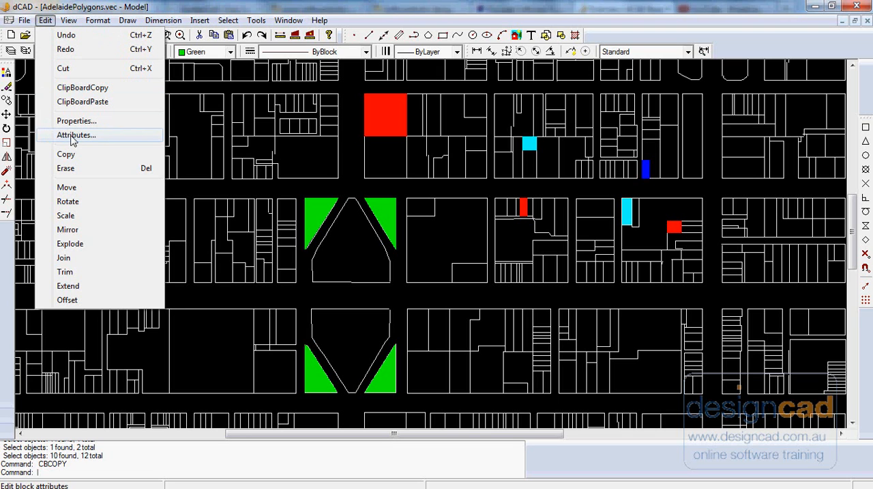
{"action": "key", "text": "Escape"}
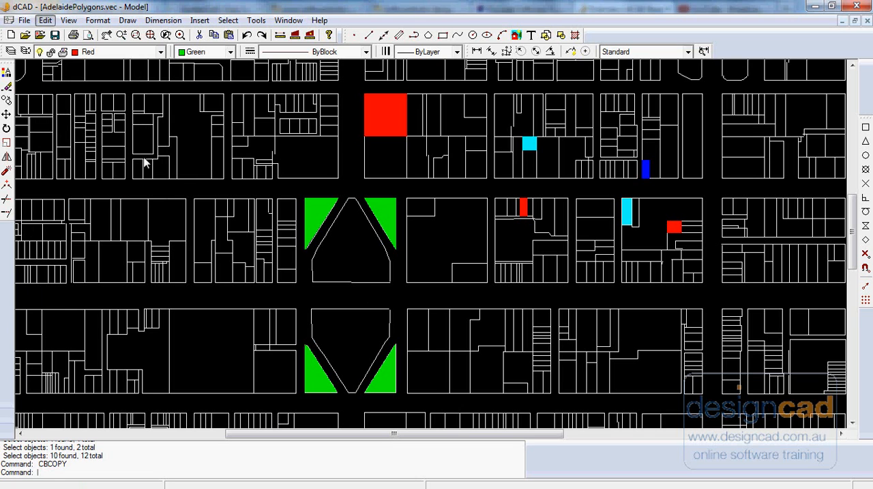
{"action": "left_click", "coordinate": [321, 219]}
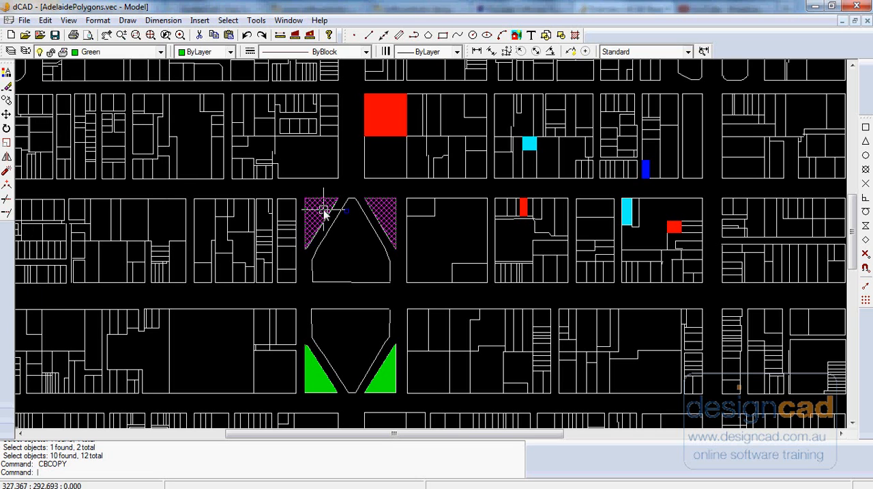
{"action": "key", "text": "Delete"}
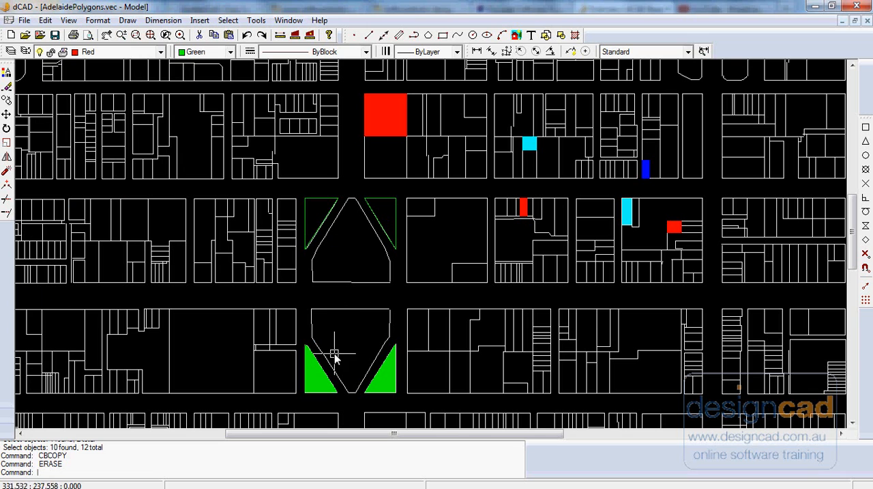
Copy the lower green hatch straight up from base point 339.3737, 231.9221 to 339.3737, 267.6983.
{"action": "left_click", "coordinate": [45, 20]}
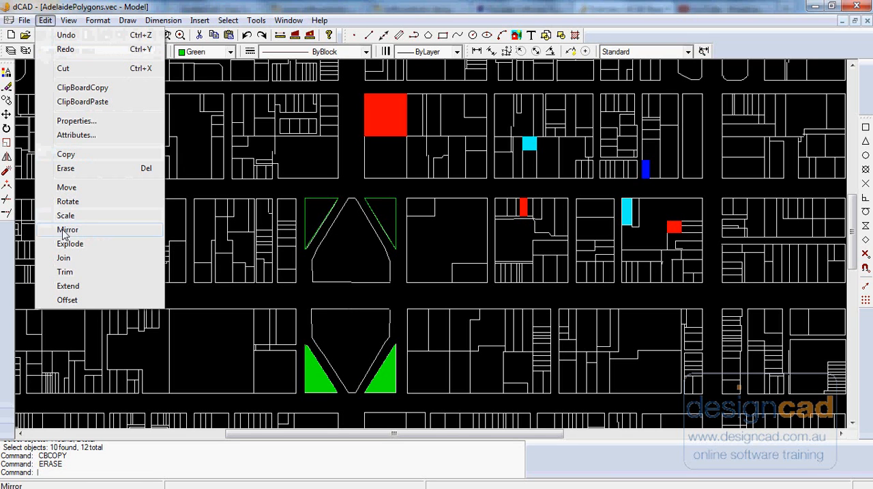
{"action": "left_click", "coordinate": [68, 155]}
{"action": "left_click", "coordinate": [317, 372]}
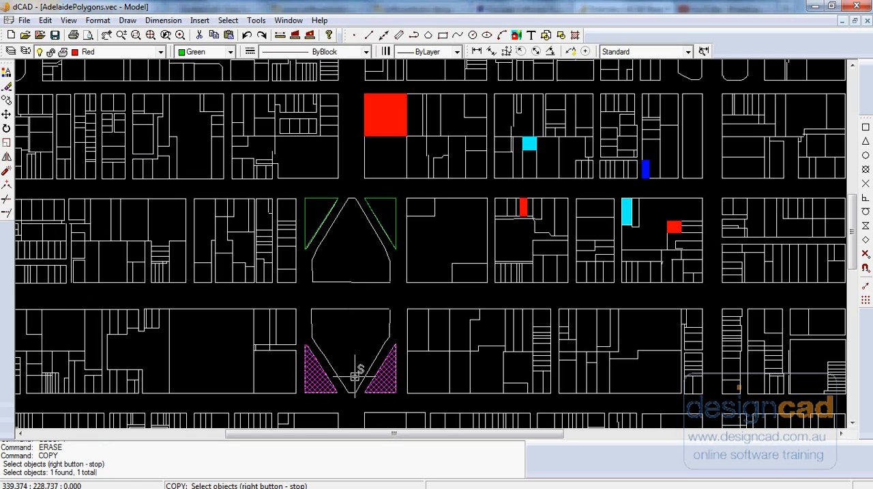
{"action": "right_click", "coordinate": [357, 357]}
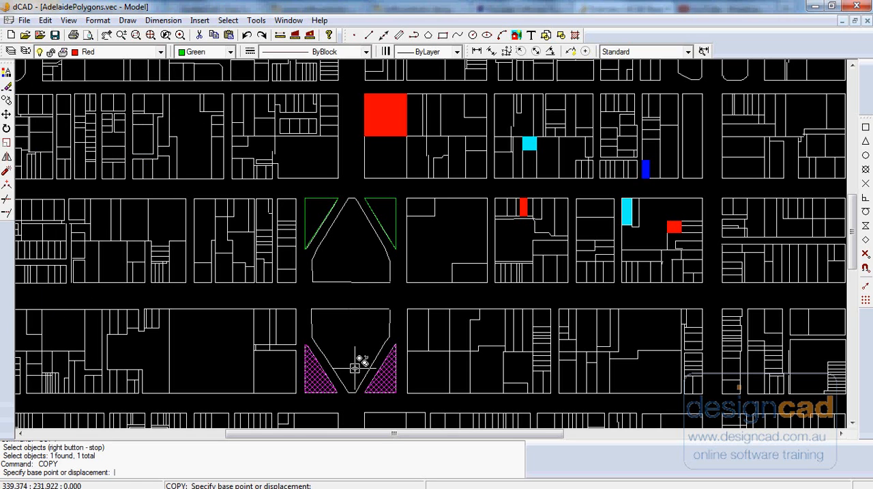
{"action": "left_click", "coordinate": [355, 367]}
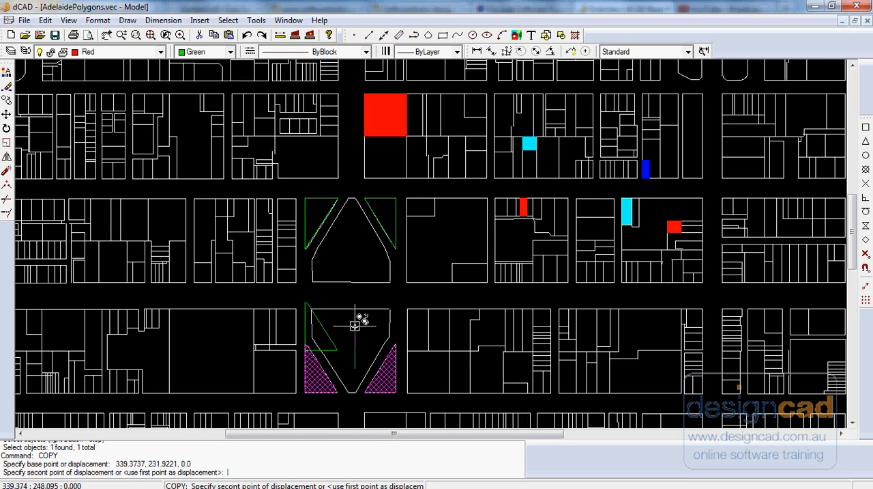
{"action": "left_click", "coordinate": [354, 275]}
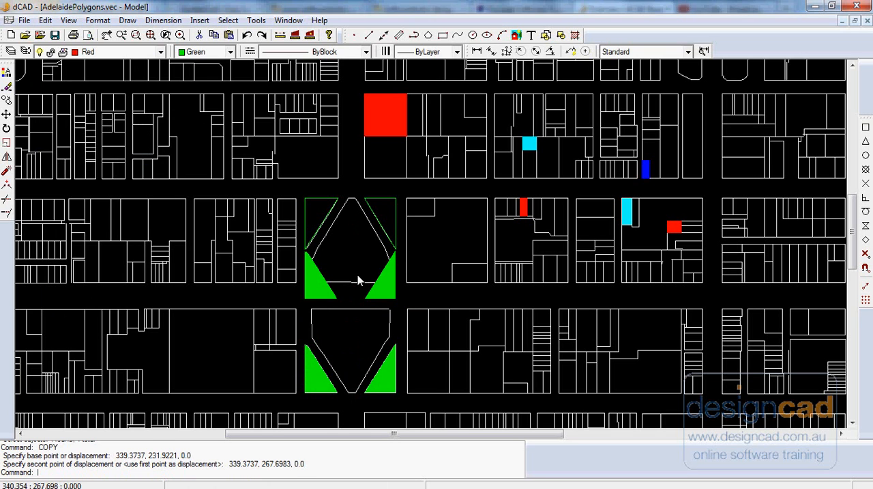
Erase the copied green hatch that sits just above the road through the central square.
{"action": "left_click", "coordinate": [45, 20]}
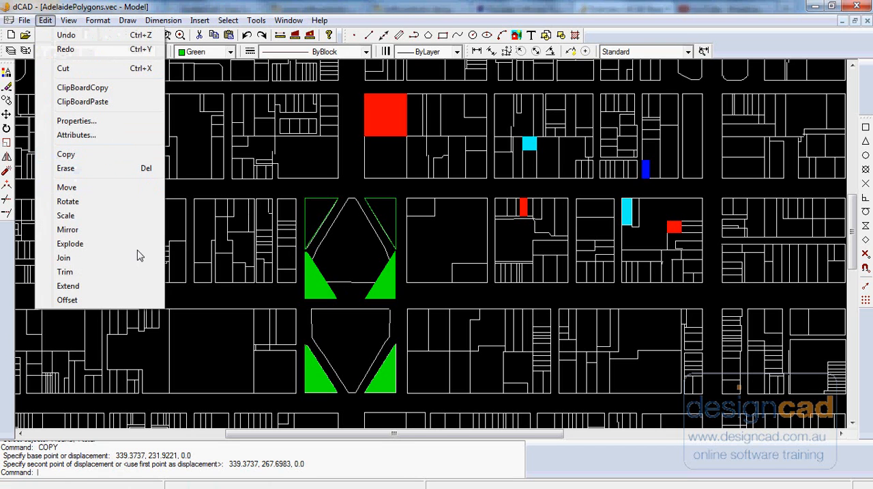
{"action": "left_click", "coordinate": [310, 289]}
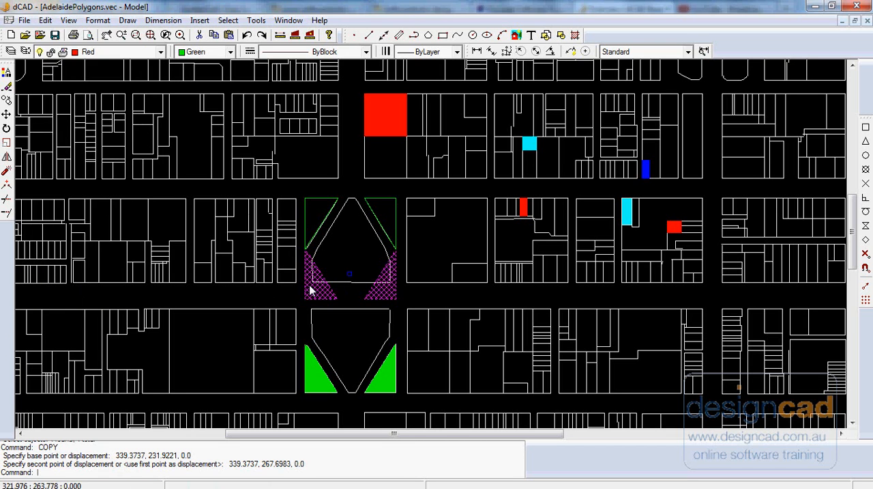
{"action": "left_click", "coordinate": [45, 20]}
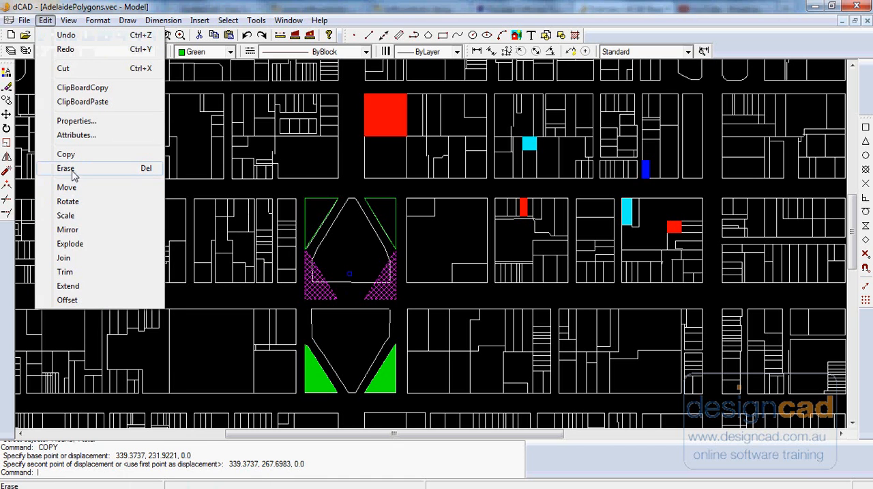
{"action": "left_click", "coordinate": [65, 167]}
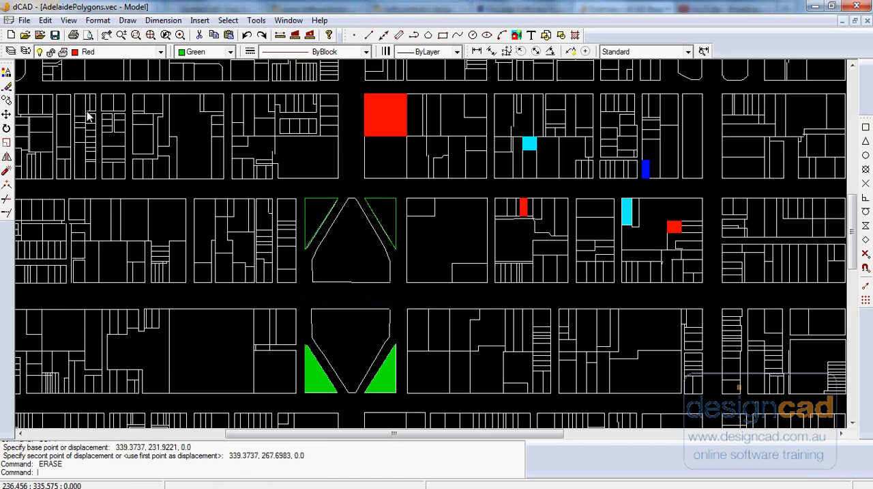
Mirror the lower green hatch into the square's upper triangles across a horizontal line from 319.2802, 259.3668 to 356.5266, 259.3668.
{"action": "left_click", "coordinate": [45, 21]}
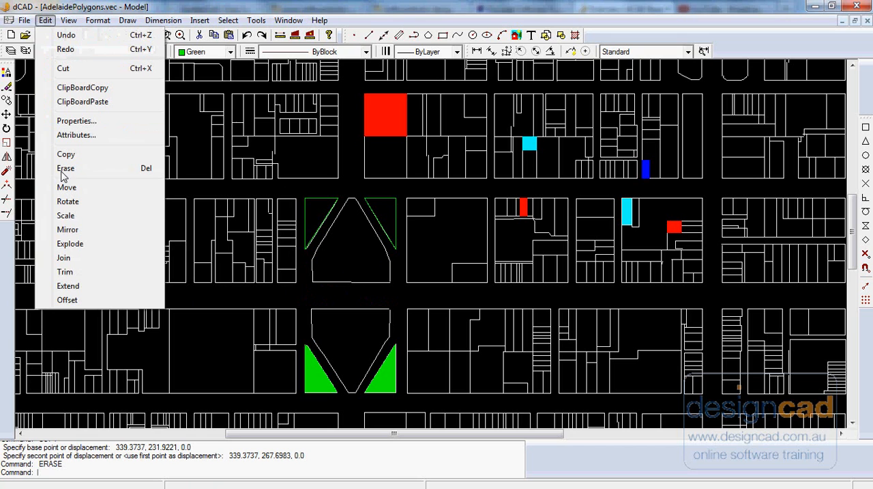
{"action": "left_click", "coordinate": [77, 230]}
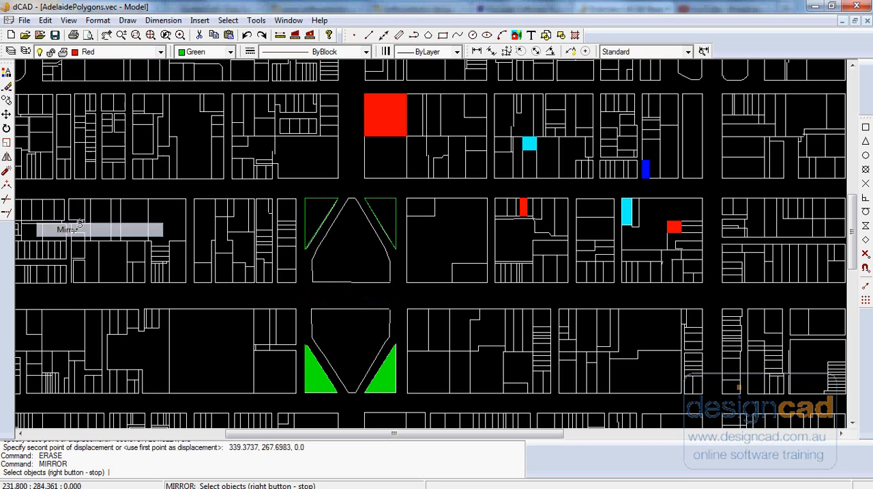
{"action": "left_click", "coordinate": [310, 361]}
{"action": "right_click", "coordinate": [322, 291]}
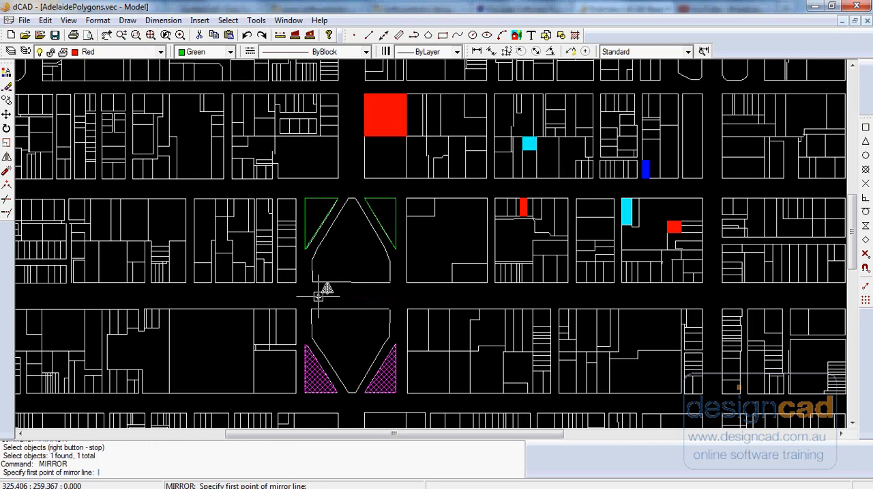
{"action": "left_click", "coordinate": [303, 296]}
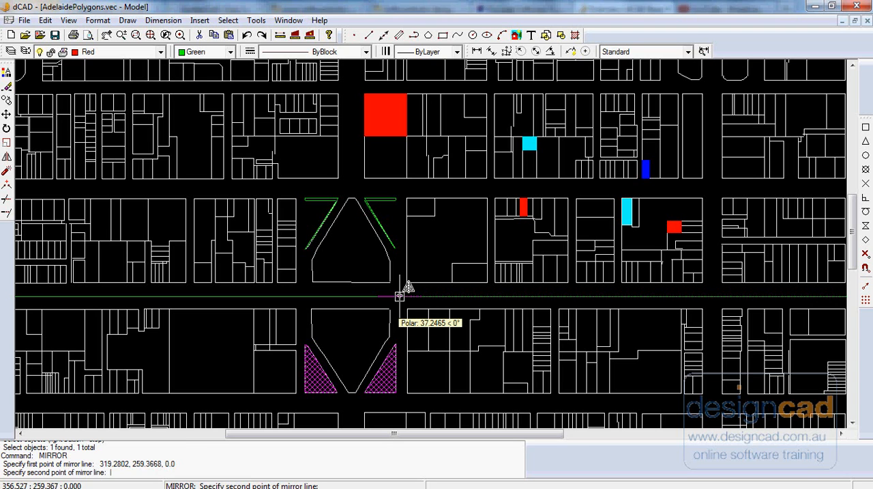
{"action": "left_click", "coordinate": [399, 296]}
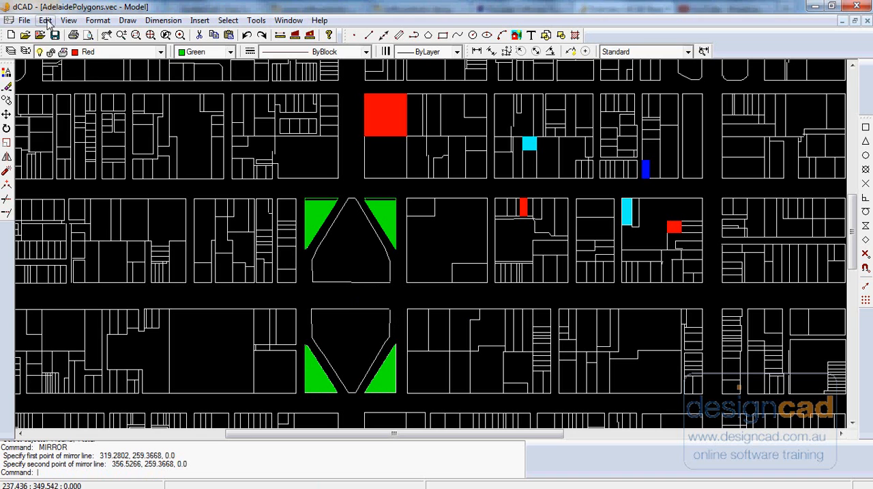
{"action": "left_click", "coordinate": [46, 20]}
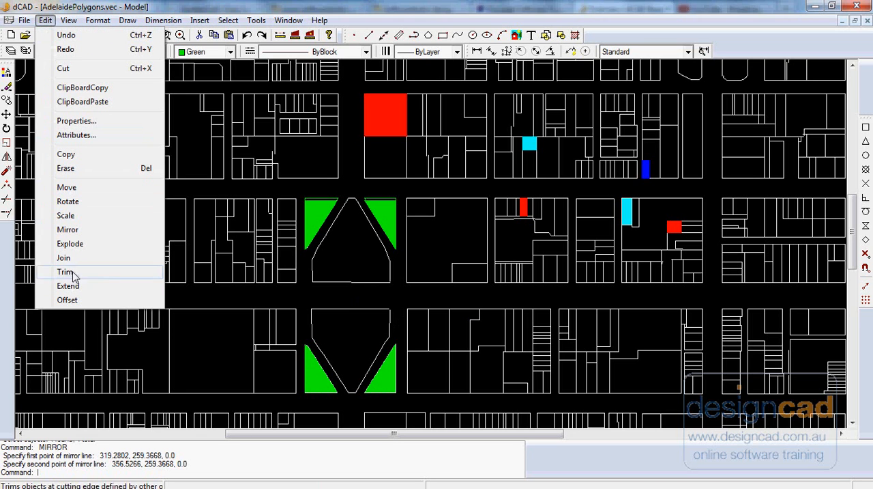